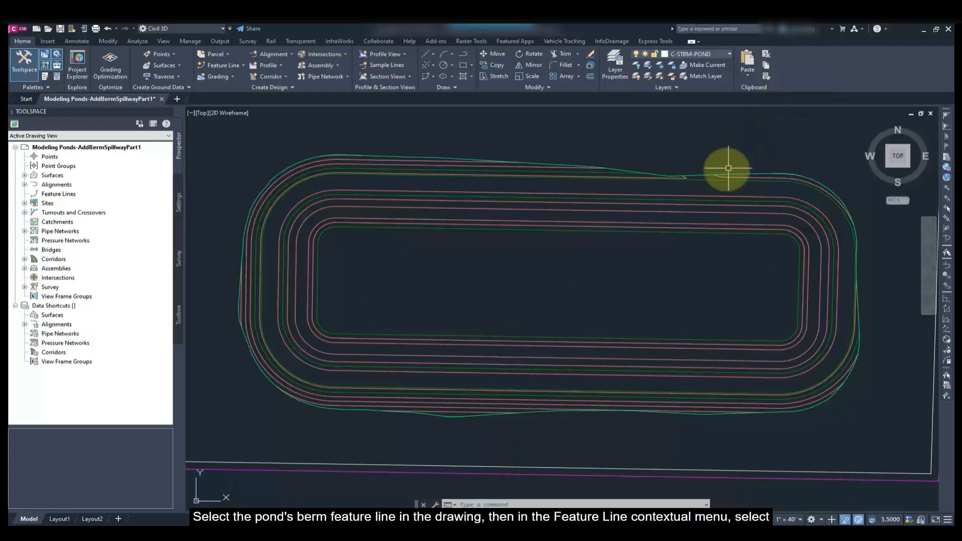
# Offset the pond's outer berm feature line 5 feet inward with a zero elevation difference.
pyautogui.click(716, 180)
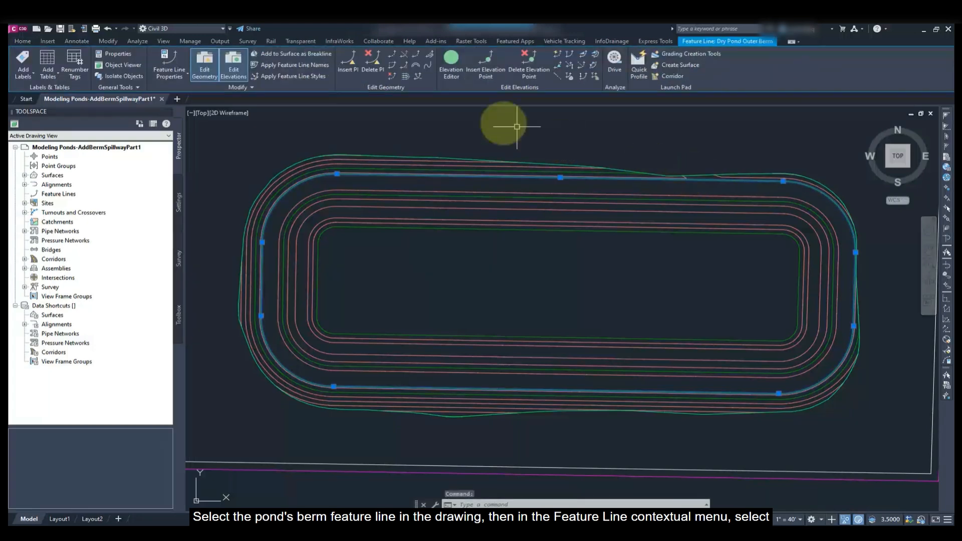
pyautogui.click(409, 78)
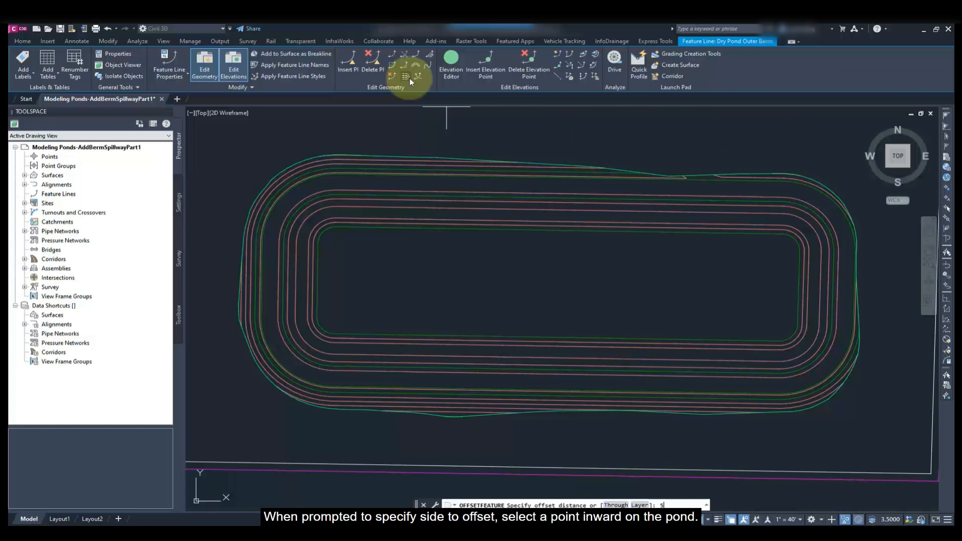
pyautogui.press('Return')
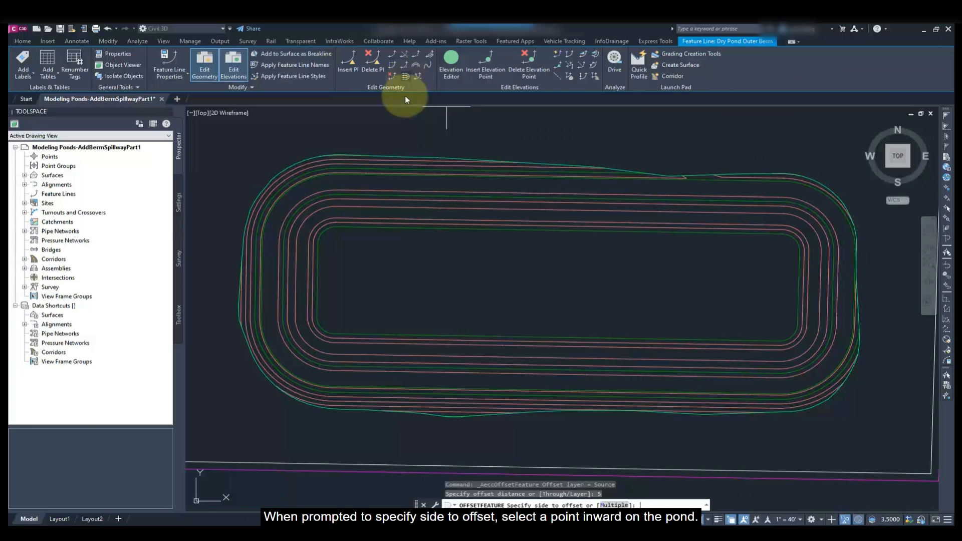
pyautogui.click(390, 181)
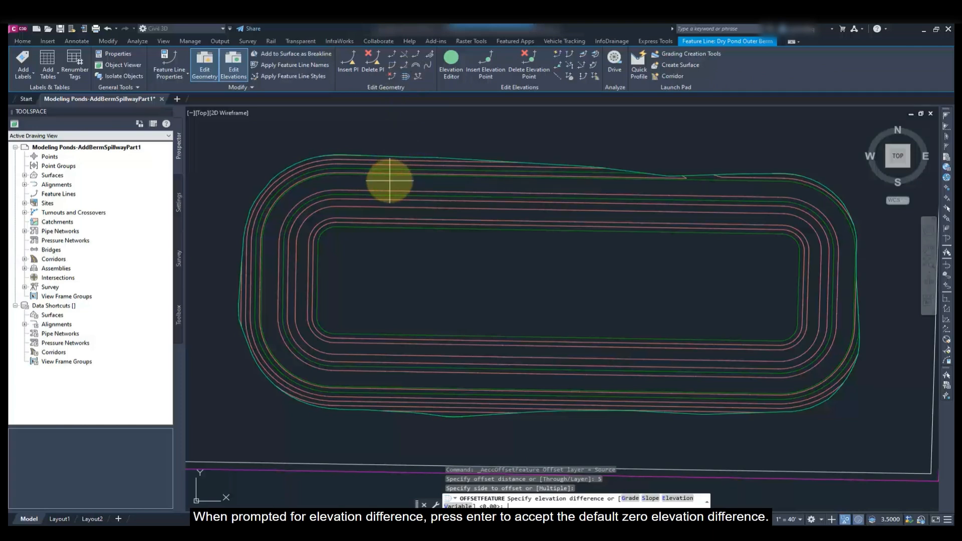
pyautogui.press('Return')
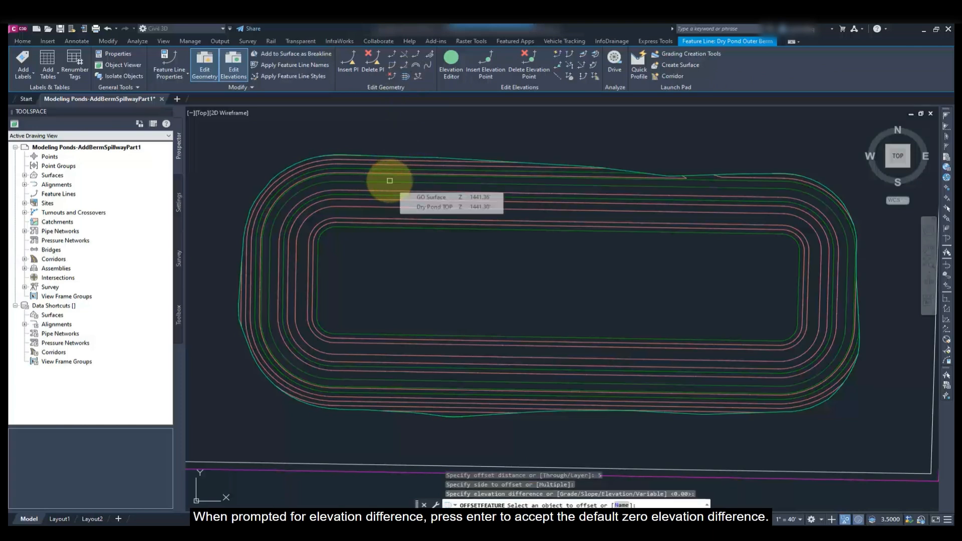
pyautogui.press('Escape')
pyautogui.press('Escape')
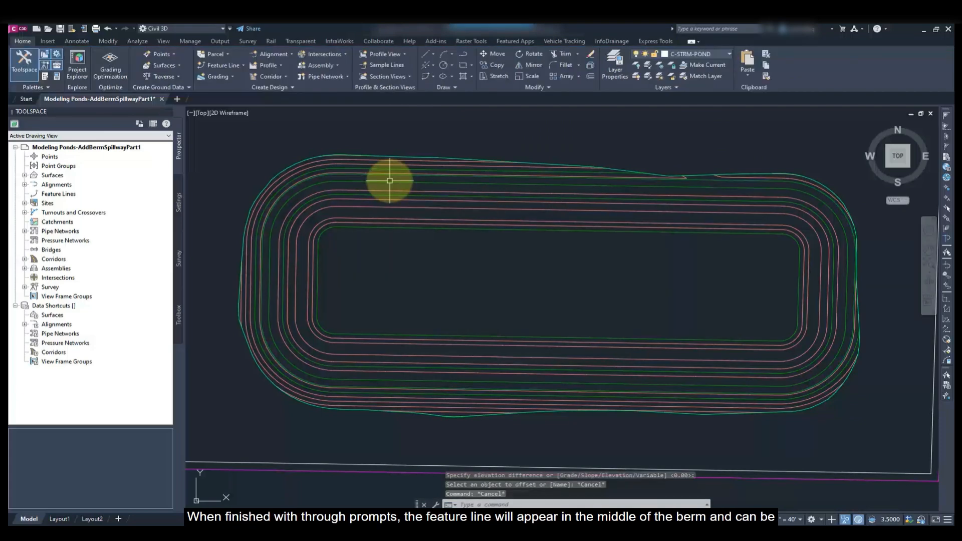
# Name the new offset feature line in the middle of the berm "Dry Pond Spillway", keeping the Basic Feature Line style.
pyautogui.moveTo(389, 182)
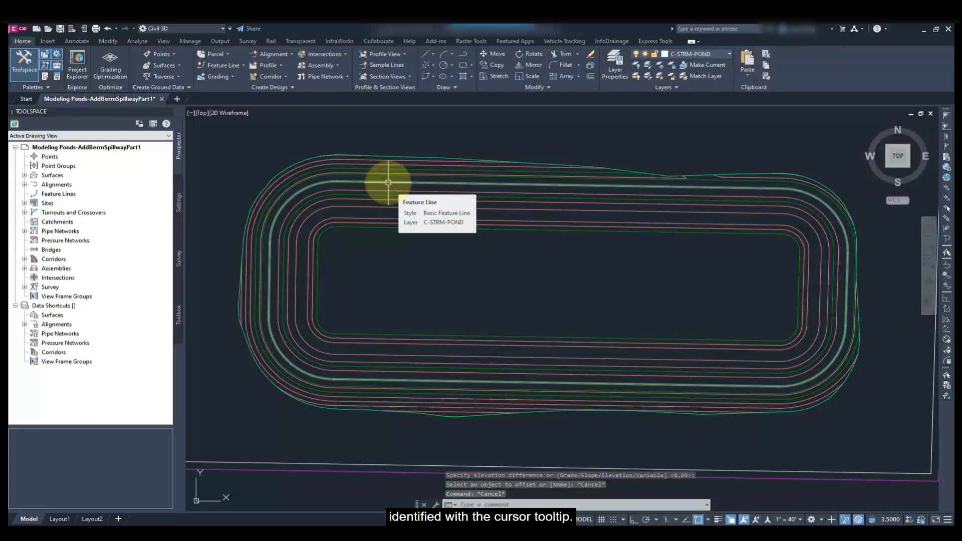
pyautogui.click(389, 182)
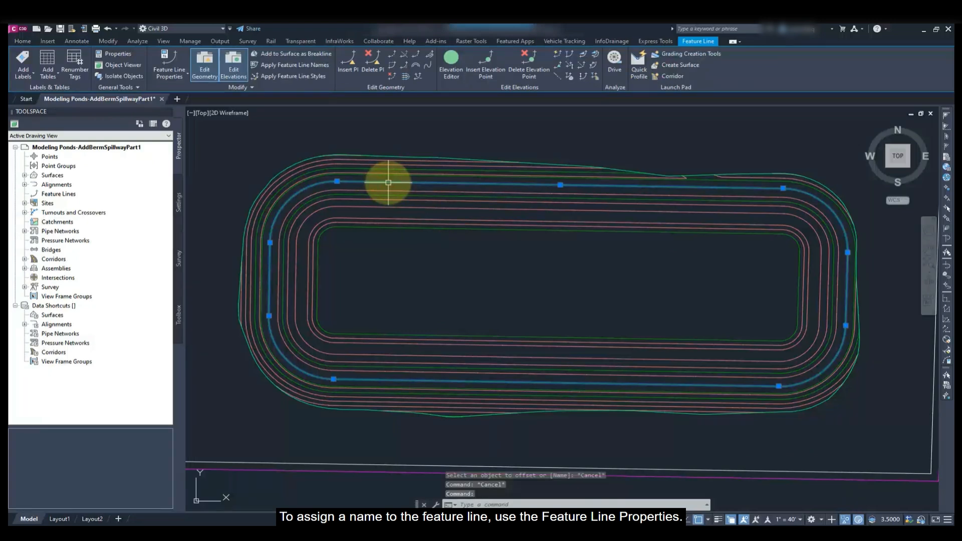
pyautogui.rightClick(389, 182)
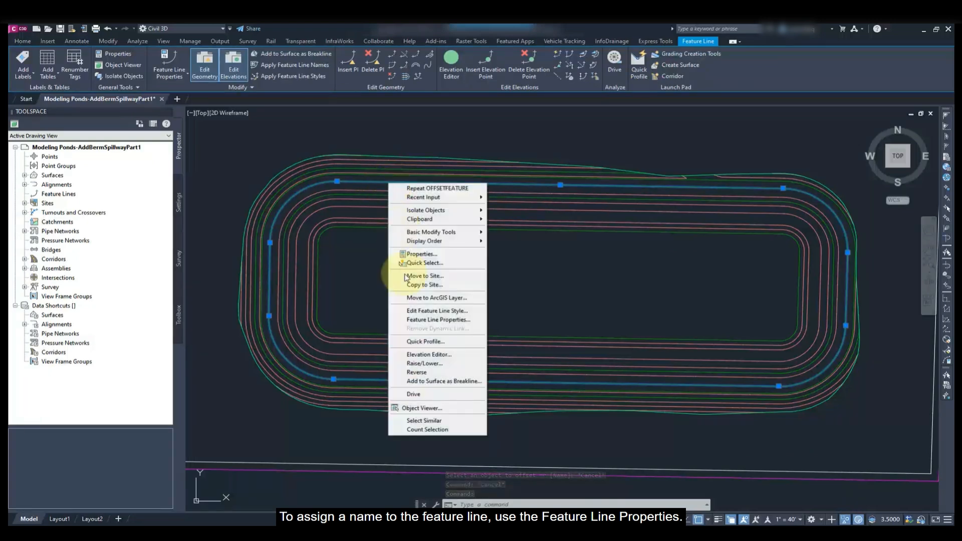
pyautogui.click(403, 319)
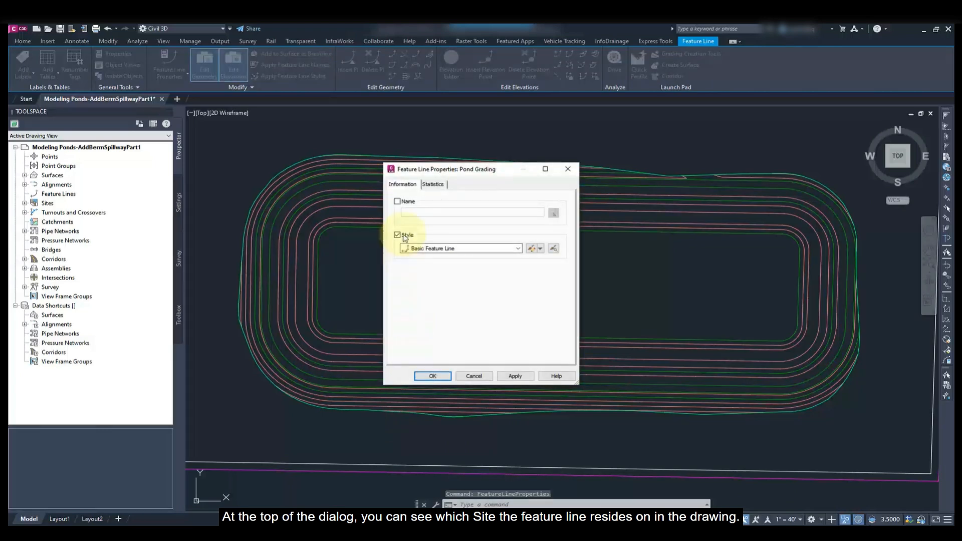
pyautogui.click(403, 206)
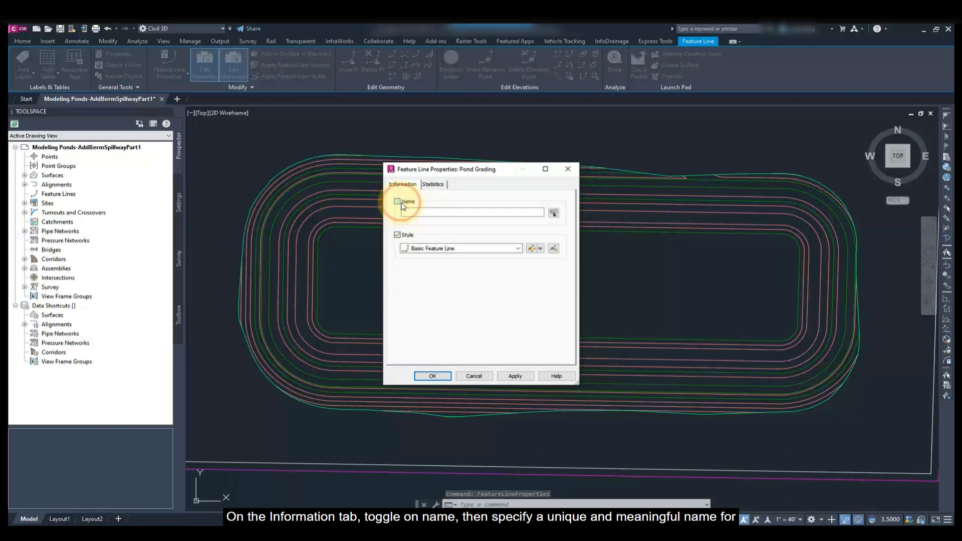
pyautogui.click(406, 212)
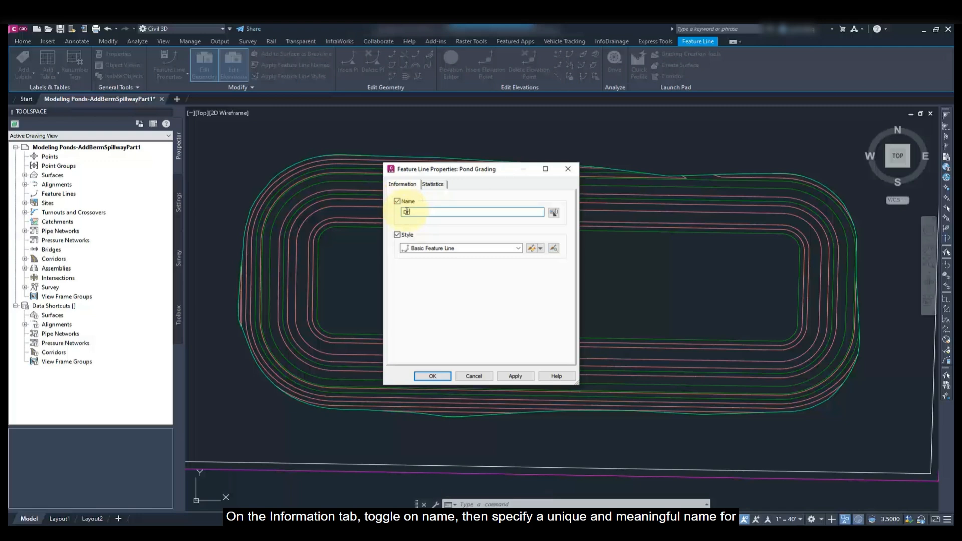
pyautogui.write('Dry Pond Spillway')
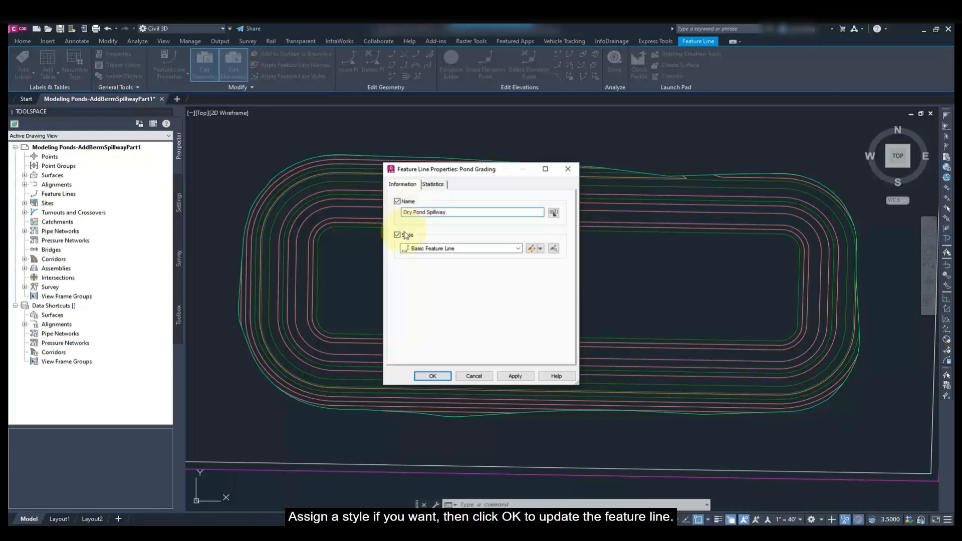
pyautogui.click(432, 376)
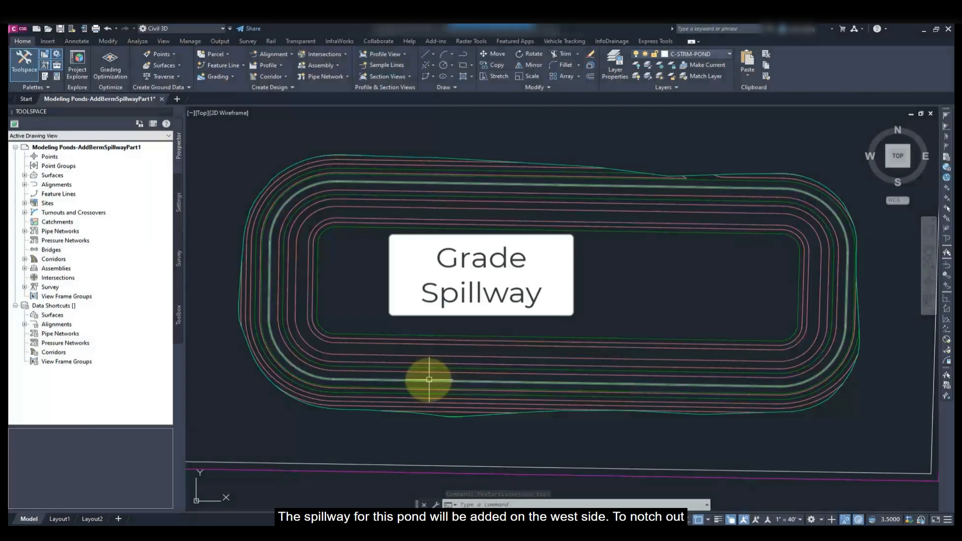
# Insert an elevation point on the Dry Pond Spillway feature line's west side at station 688.67 with elevation 1440.30'.
pyautogui.click(428, 380)
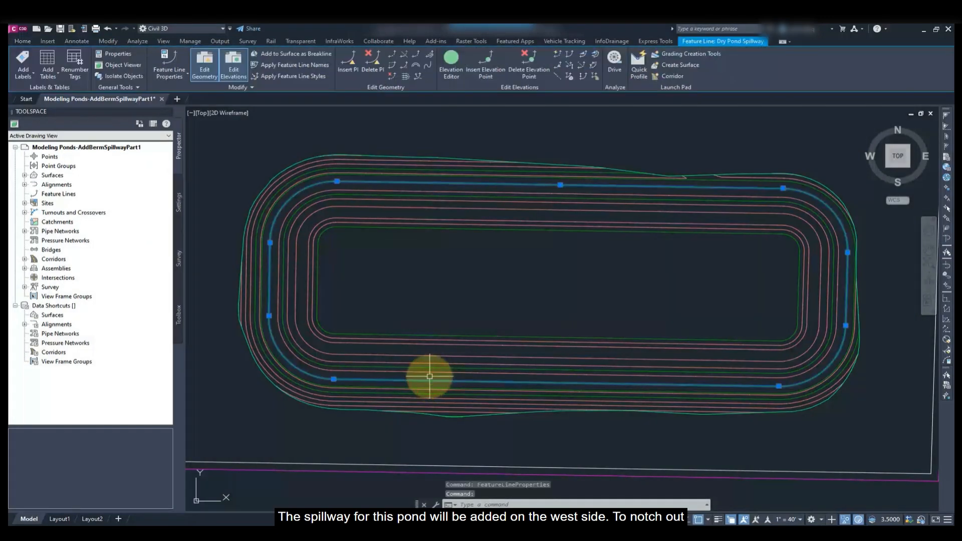
pyautogui.click(460, 75)
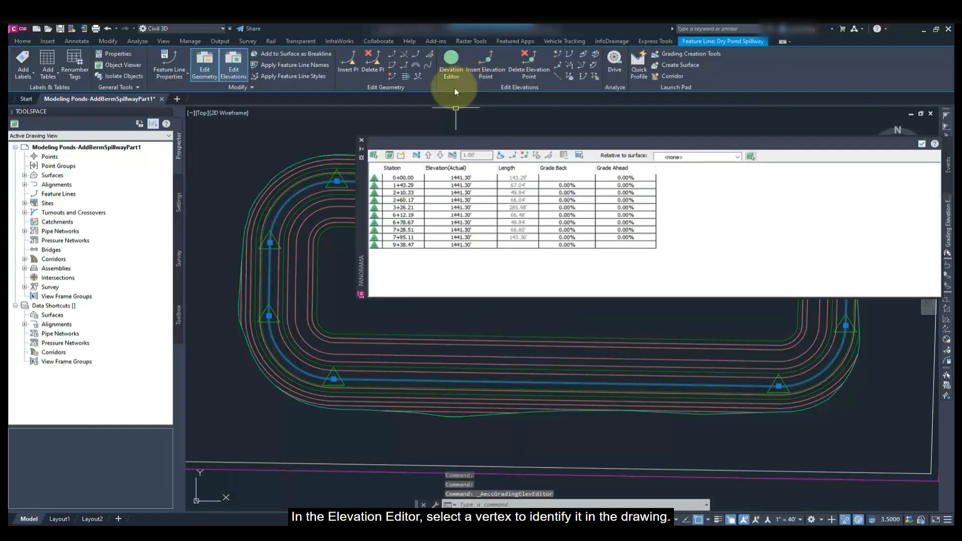
pyautogui.click(392, 199)
pyautogui.click(378, 222)
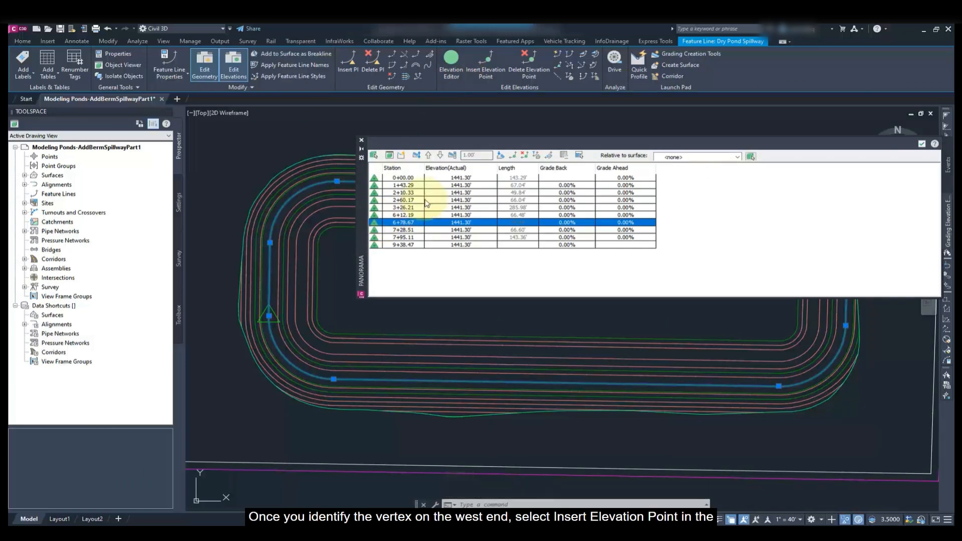
pyautogui.click(512, 158)
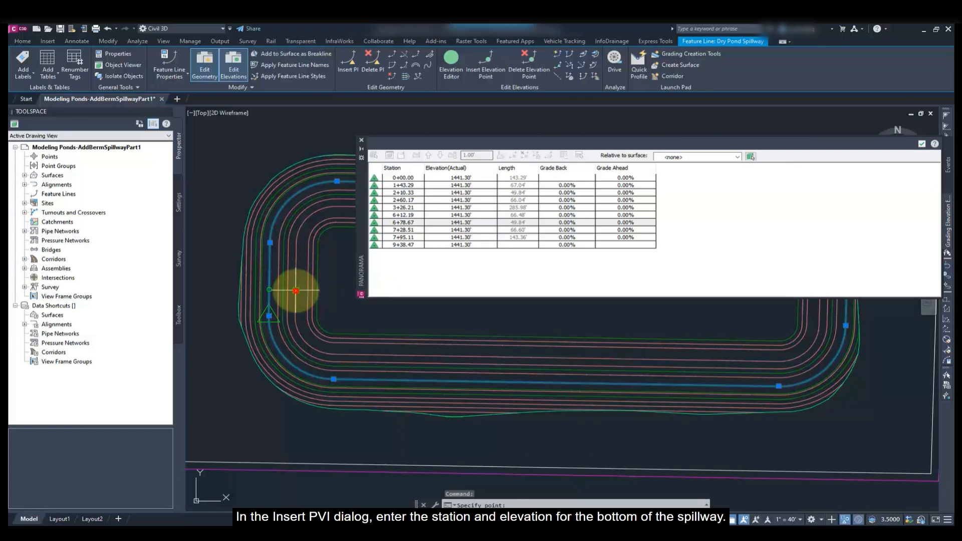
pyautogui.click(296, 290)
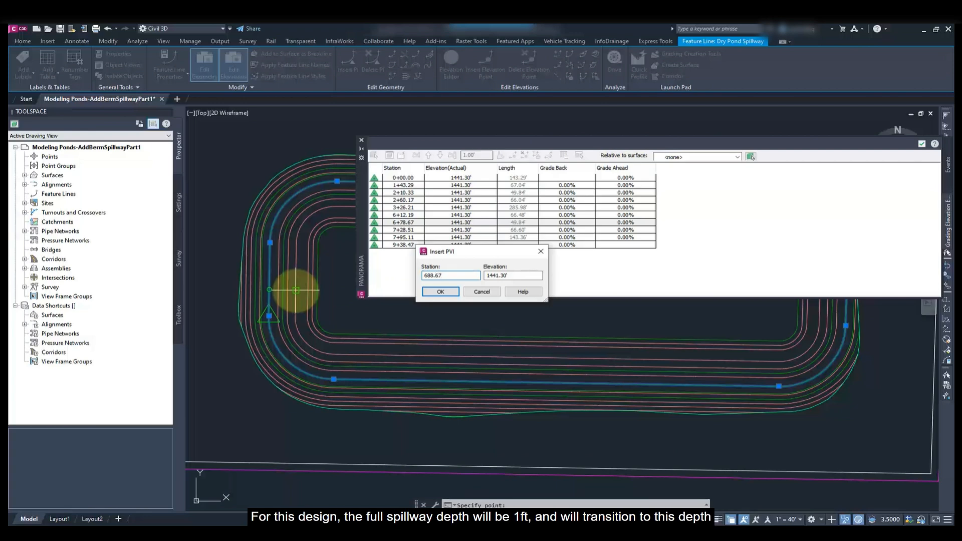
pyautogui.click(497, 276)
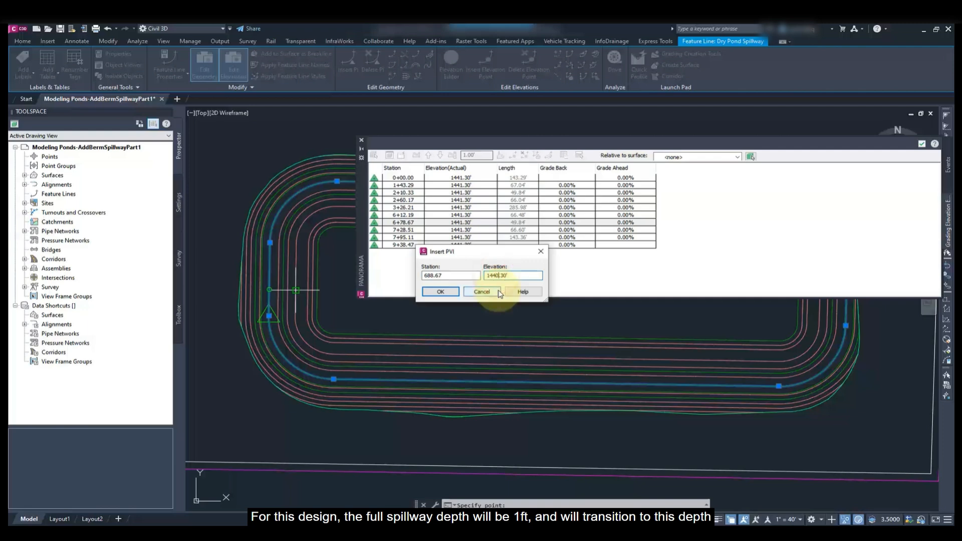
pyautogui.click(441, 292)
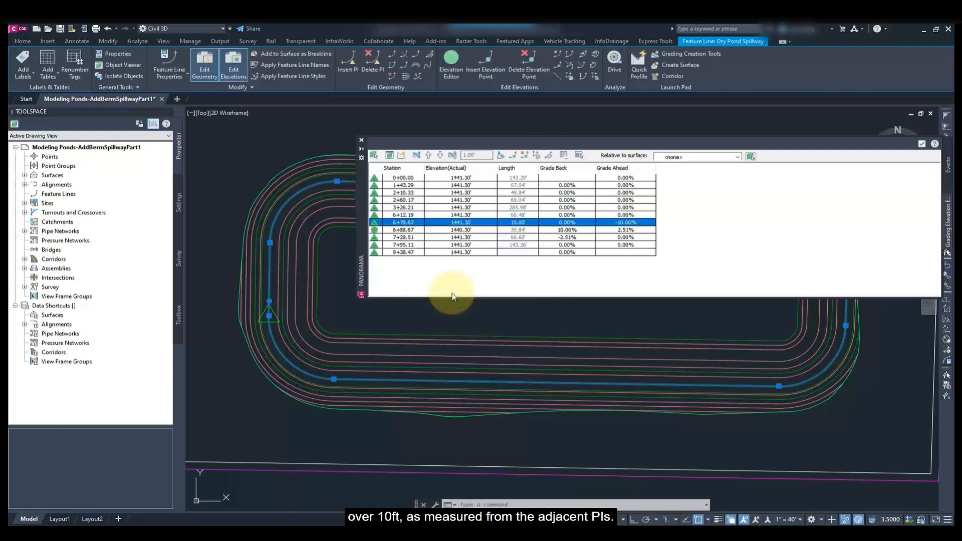
# Insert a second elevation point on the spillway feature line at station 718.51 with elevation 1440.30'.
pyautogui.click(515, 157)
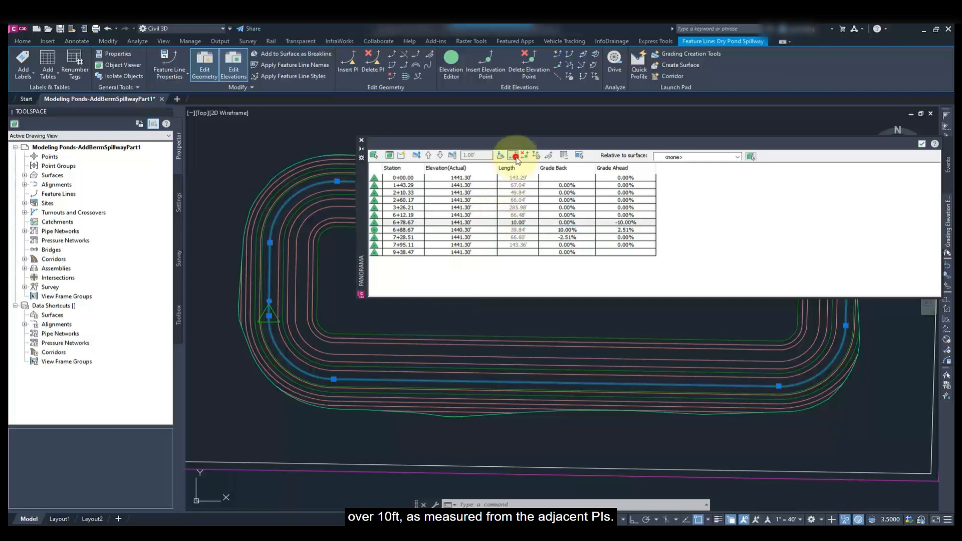
pyautogui.click(271, 264)
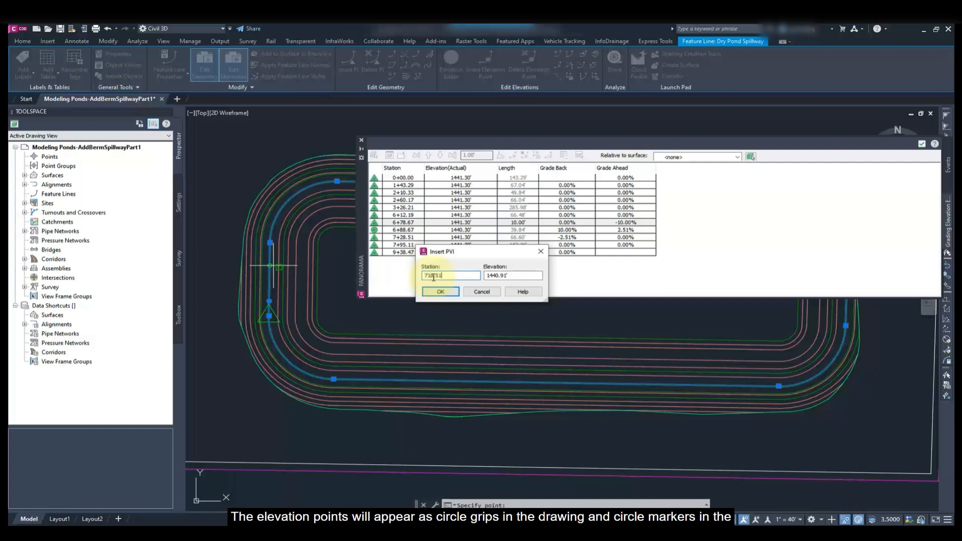
pyautogui.doubleClick(502, 275)
pyautogui.write('1440.03')
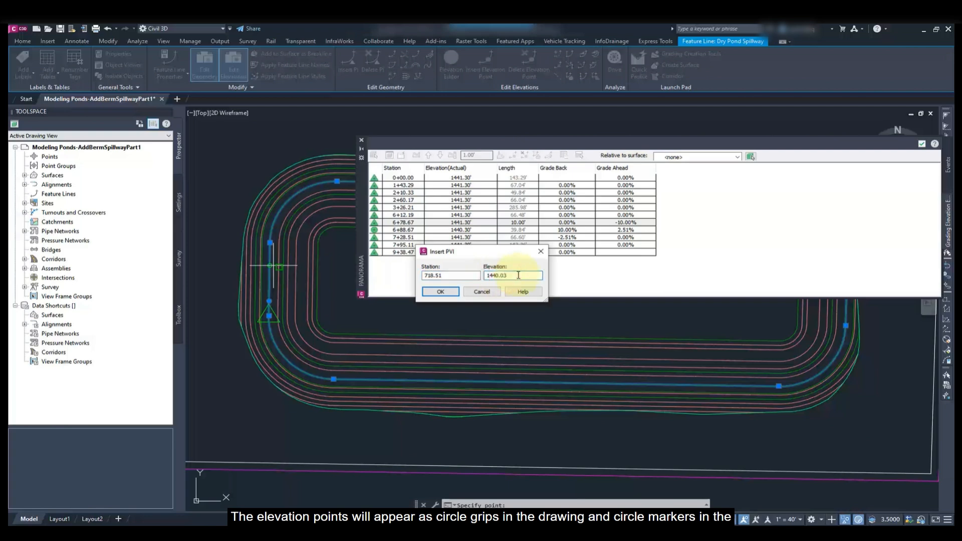
pyautogui.write('0')
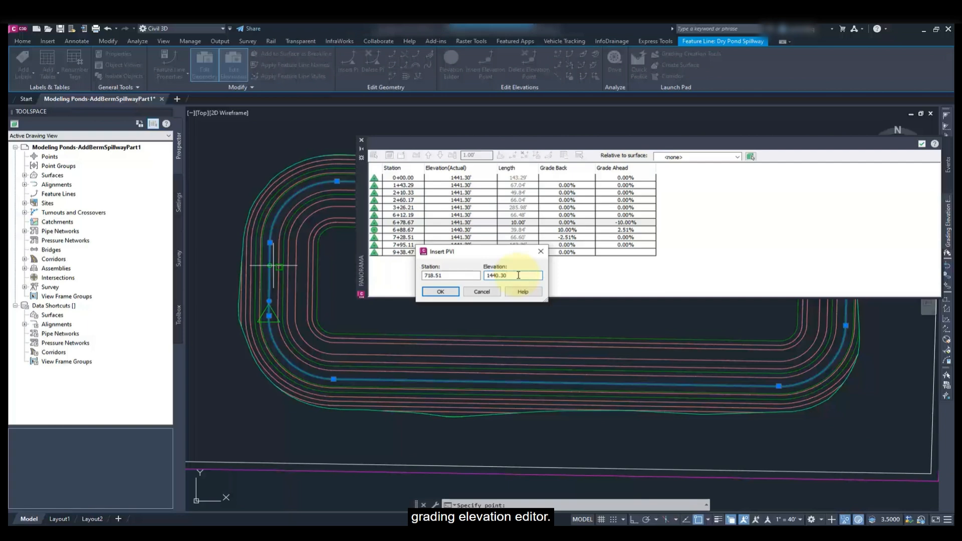
pyautogui.click(443, 292)
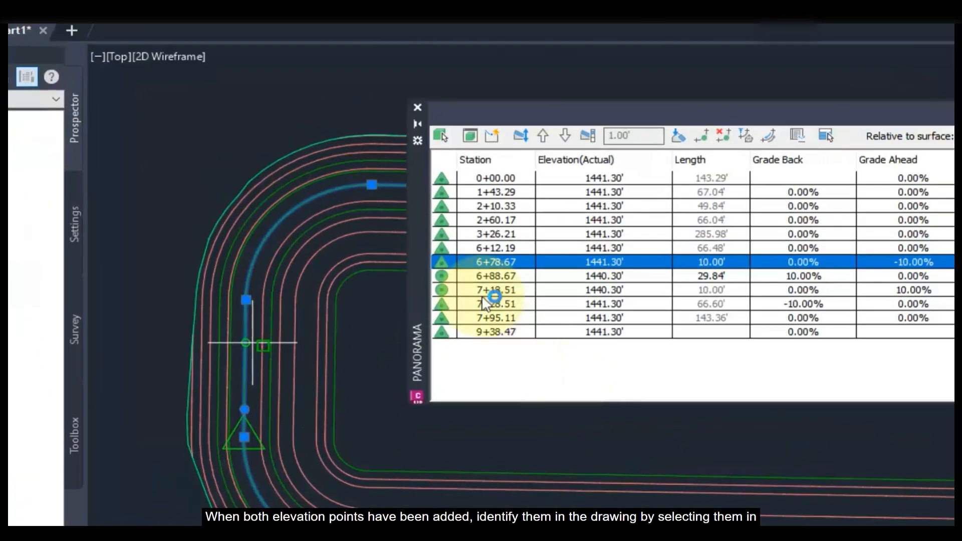
# Check the locations of the two spillway elevation points and the 7+28.51 vertex in the drawing, and close the Elevation Editor and Panorama.
pyautogui.click(449, 277)
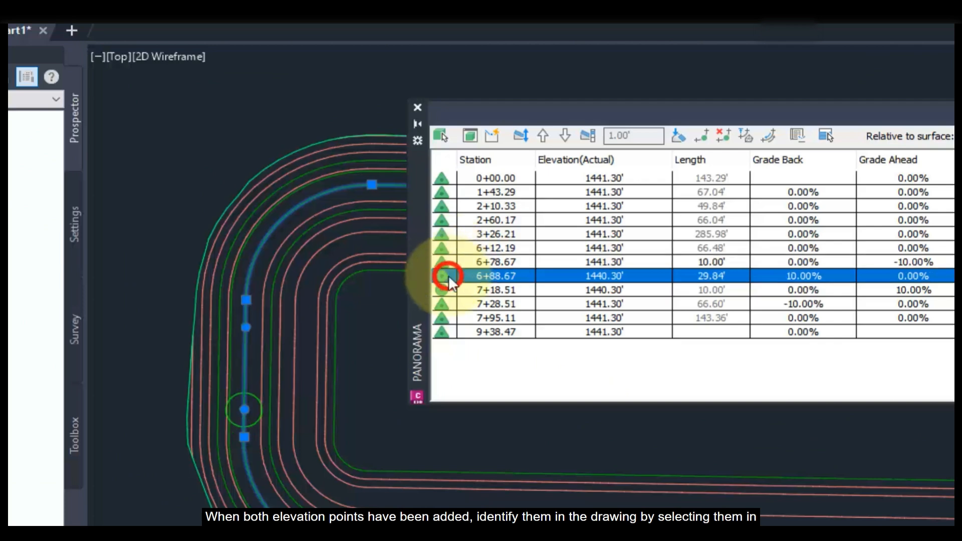
pyautogui.click(449, 290)
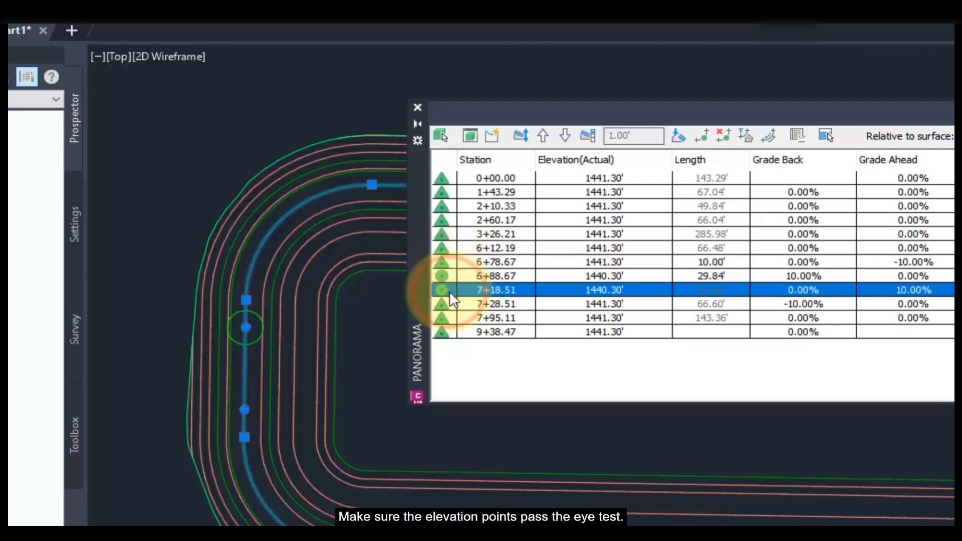
pyautogui.click(450, 304)
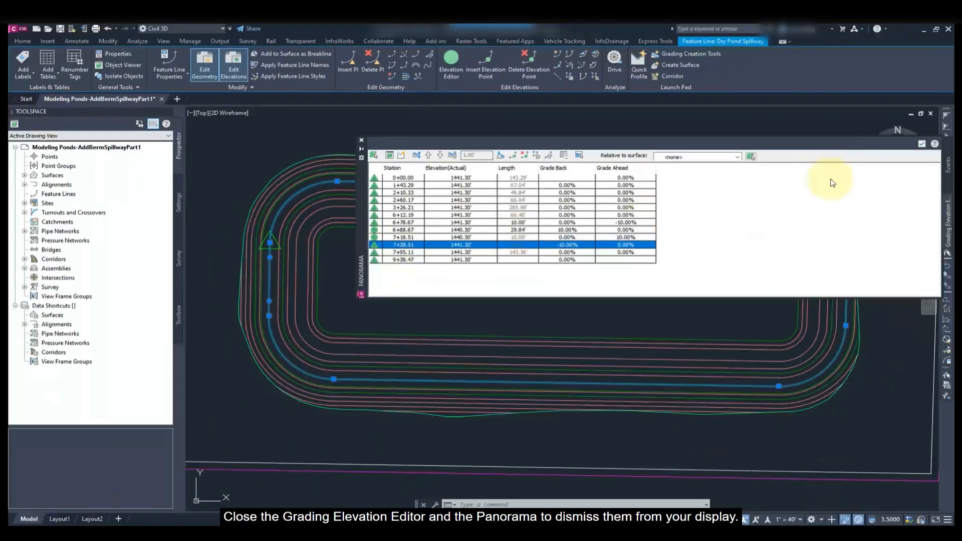
pyautogui.click(922, 145)
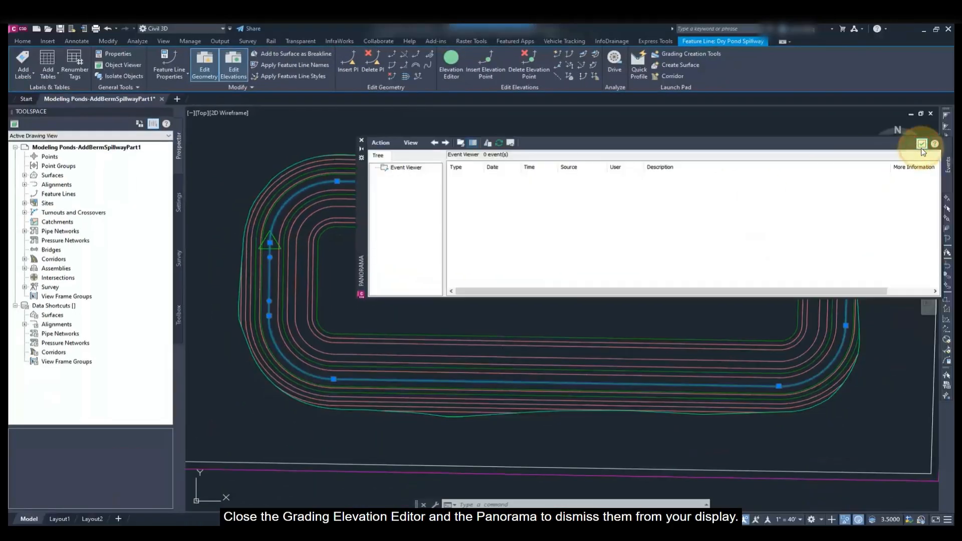
pyautogui.click(923, 147)
pyautogui.press('Escape')
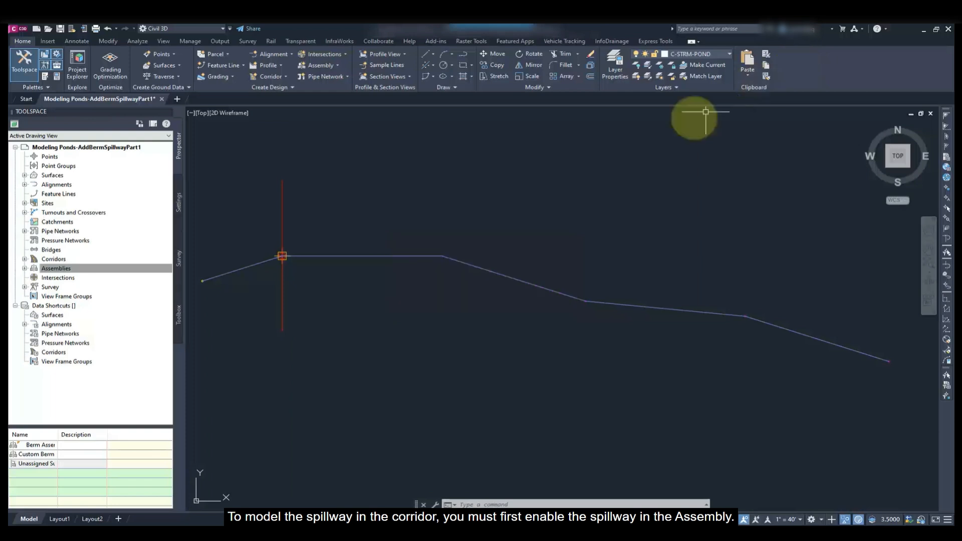
# Set the ToUseSpillway parameter of the Berm_Freeboard_SafetyBench_v2 subassembly to Yes and save its properties.
pyautogui.click(410, 255)
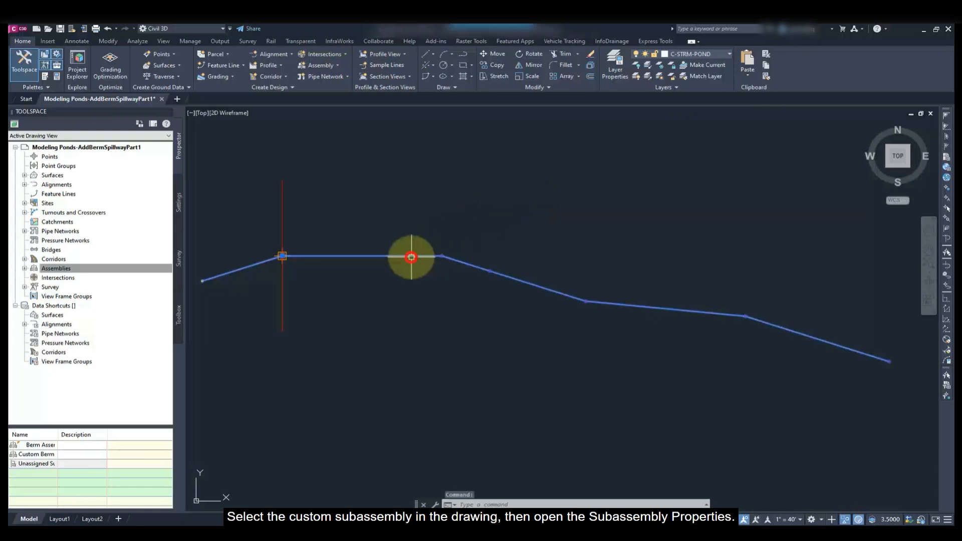
pyautogui.rightClick(410, 256)
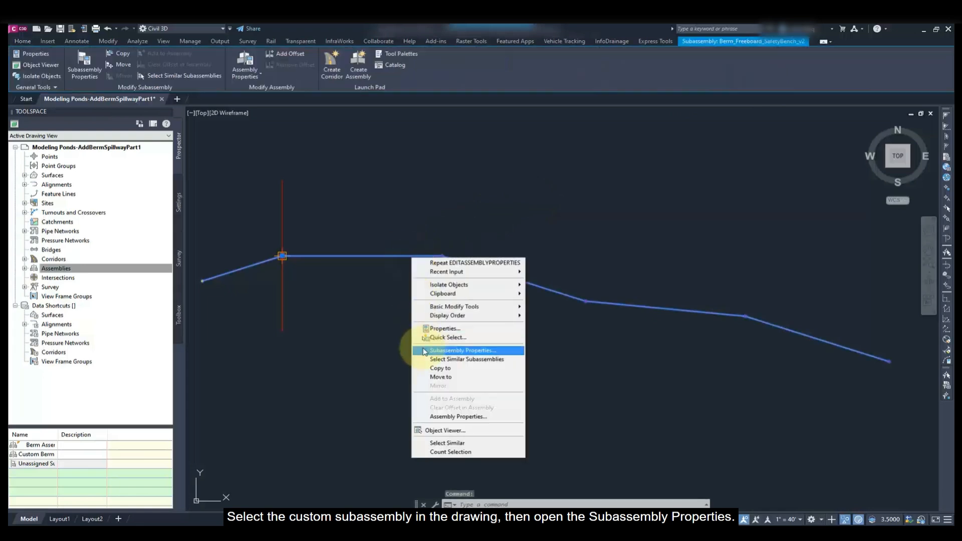
pyautogui.click(424, 350)
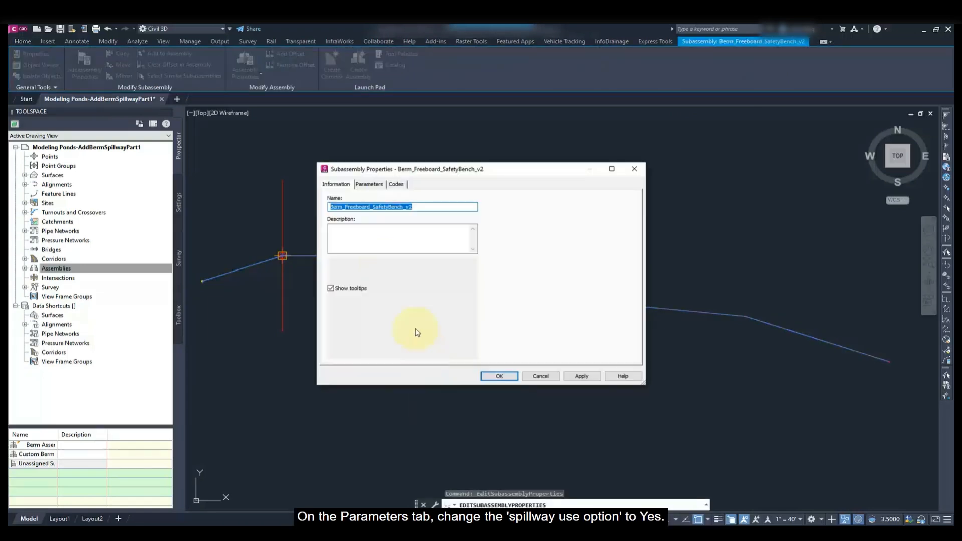
pyautogui.click(365, 188)
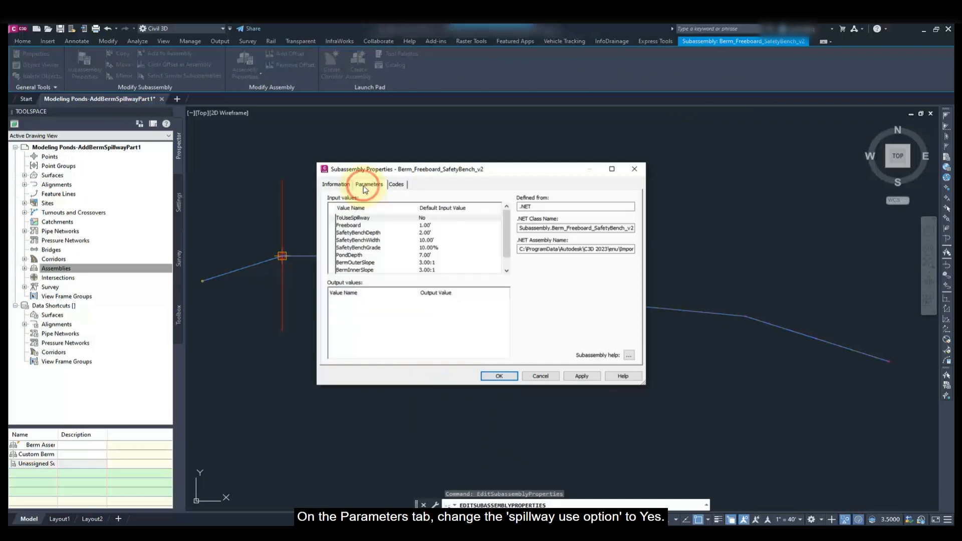
pyautogui.doubleClick(427, 219)
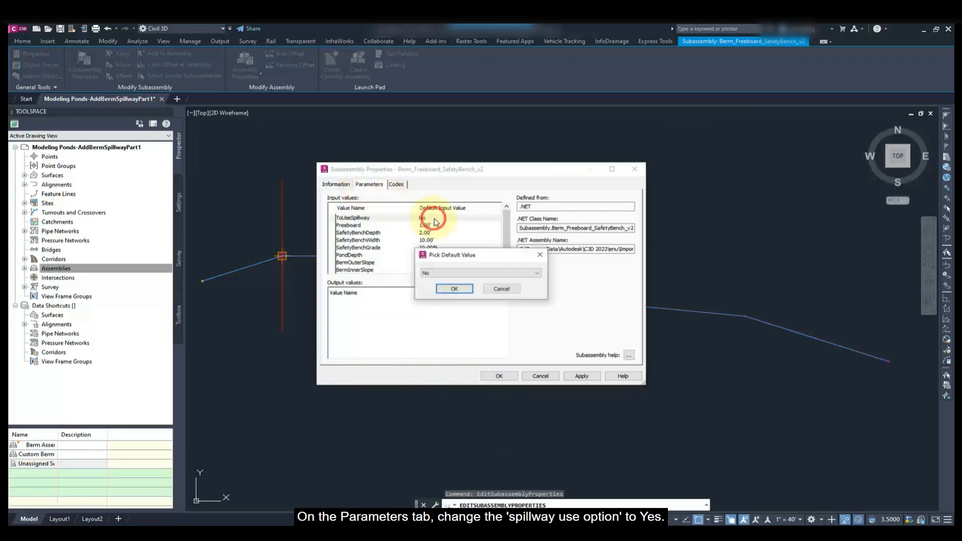
pyautogui.click(453, 275)
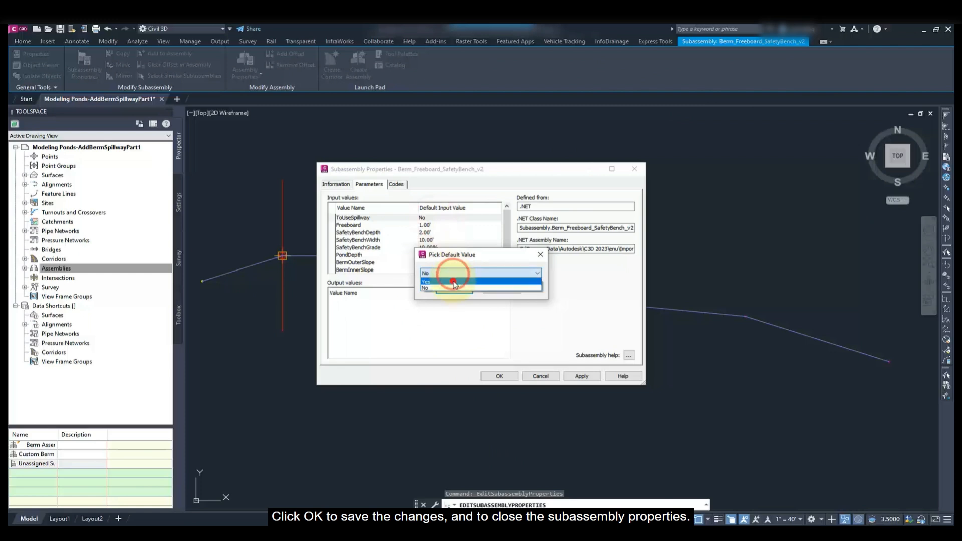
pyautogui.click(451, 283)
pyautogui.click(454, 289)
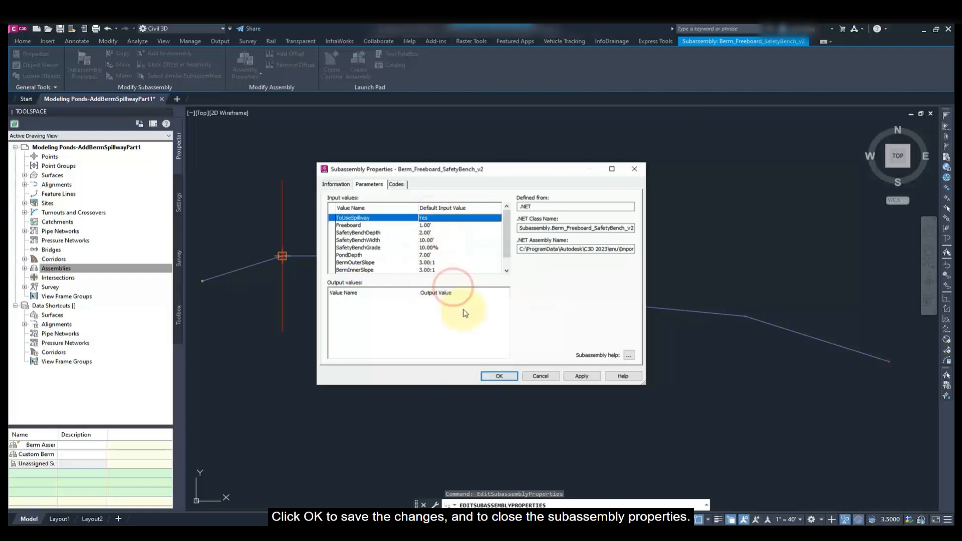
pyautogui.click(492, 376)
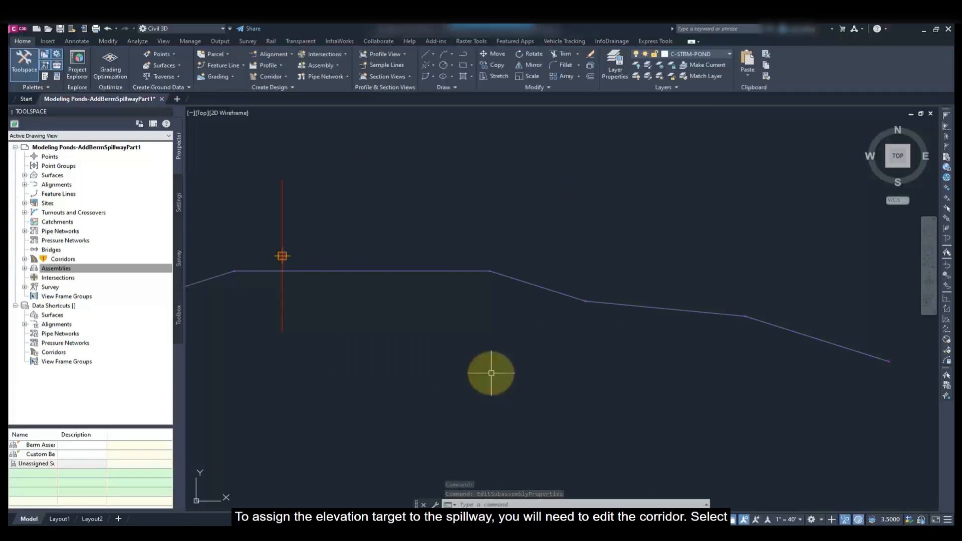
# Zoom to the Dry Pond corridor and open its Corridor Properties.
pyautogui.click(24, 259)
pyautogui.click(71, 269)
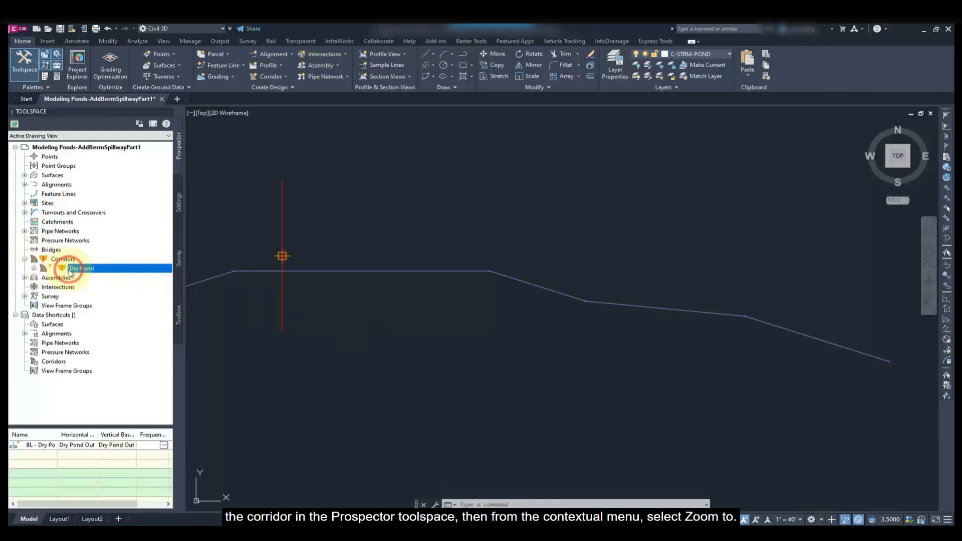
pyautogui.rightClick(70, 270)
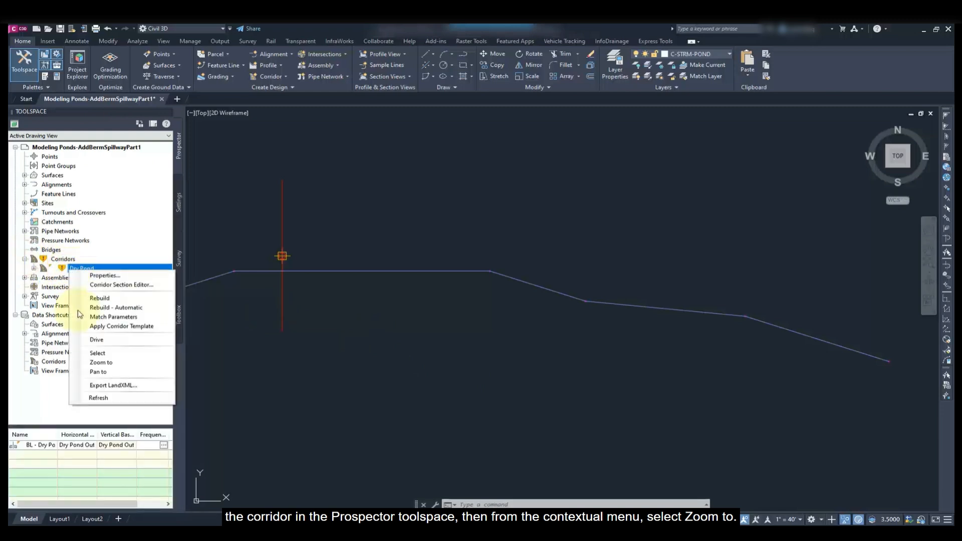
pyautogui.click(100, 363)
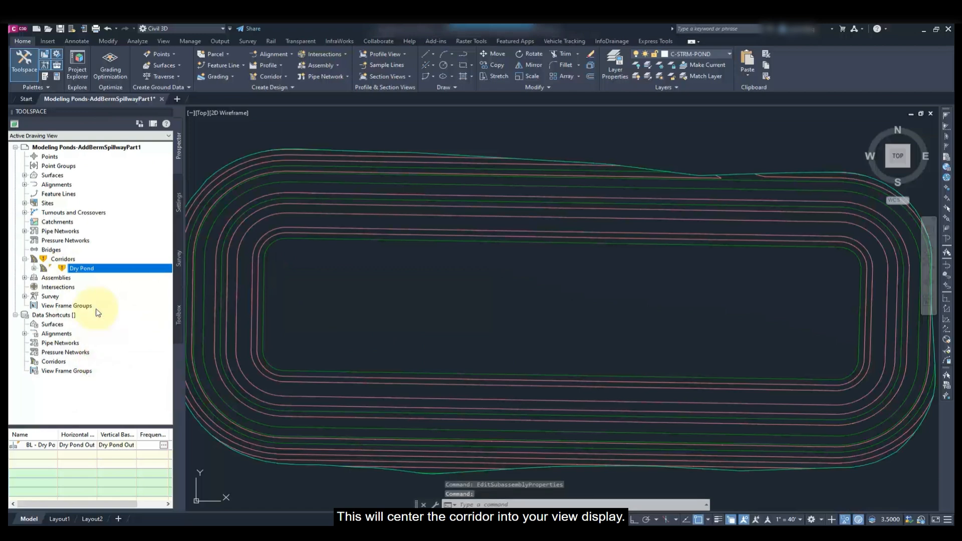
pyautogui.rightClick(95, 274)
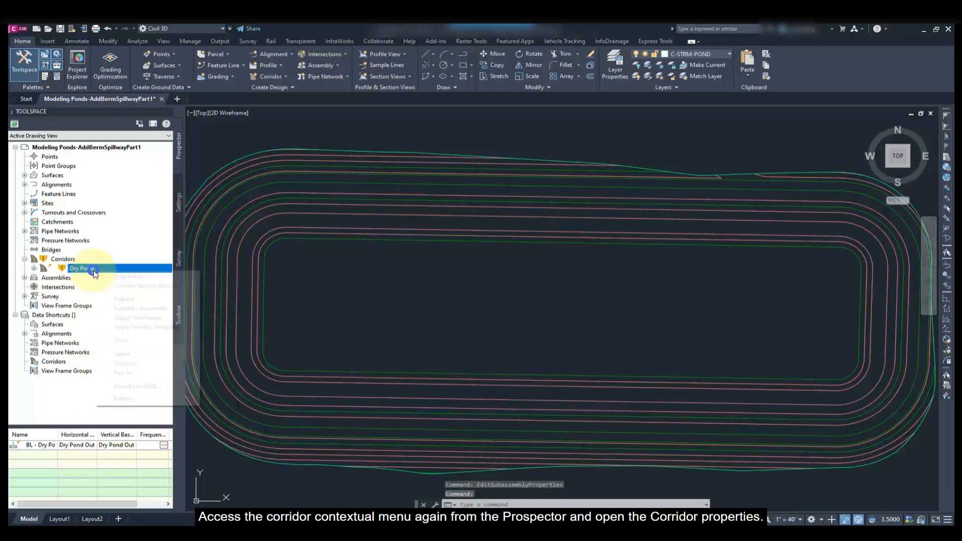
pyautogui.click(100, 276)
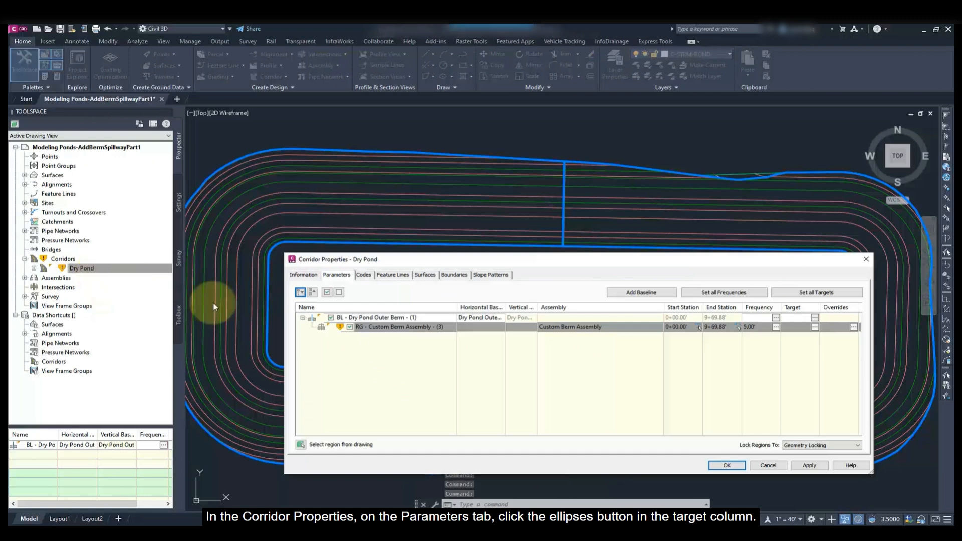
# In the Custom Berm Assembly region's target mapping, assign the Dry Pond Spillway feature line as the Spillway elevation target.
pyautogui.click(814, 327)
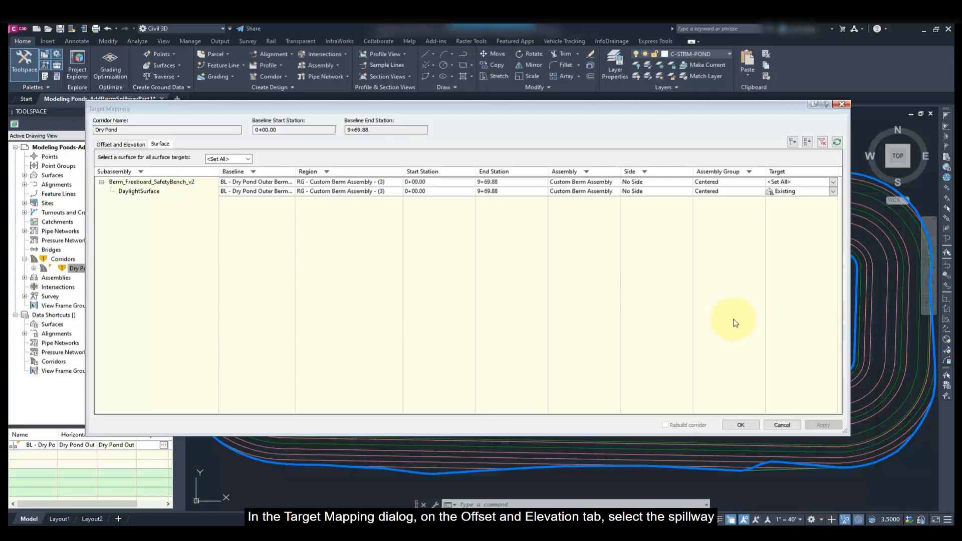
pyautogui.click(134, 143)
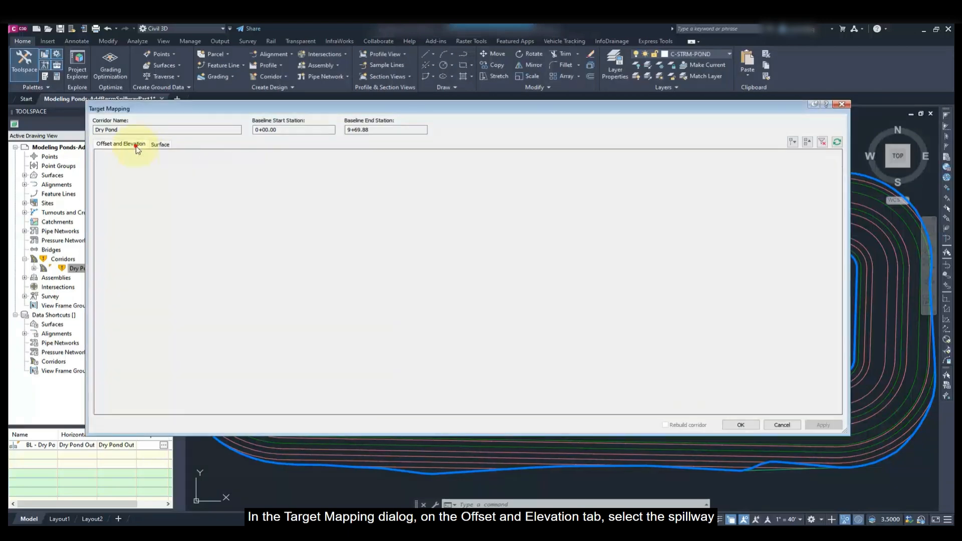
pyautogui.click(140, 174)
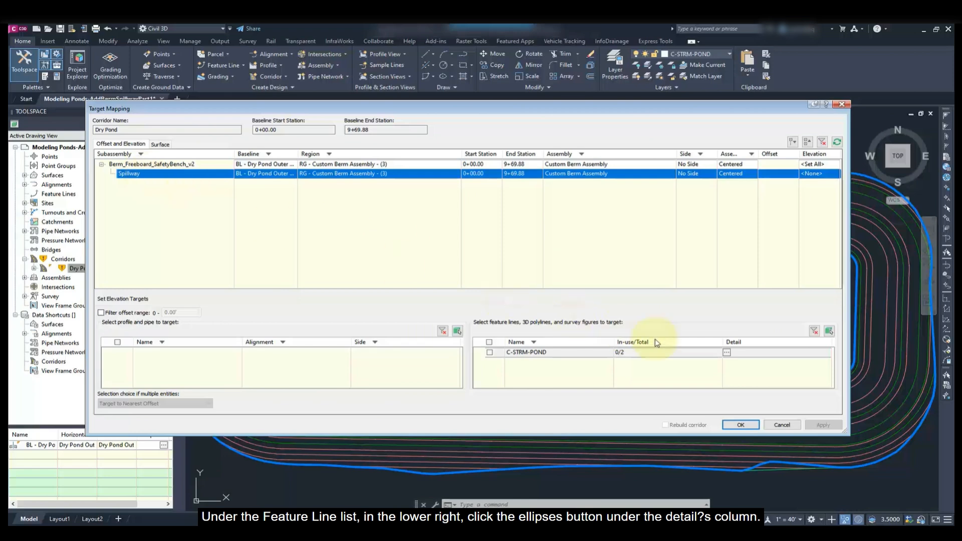
pyautogui.click(727, 353)
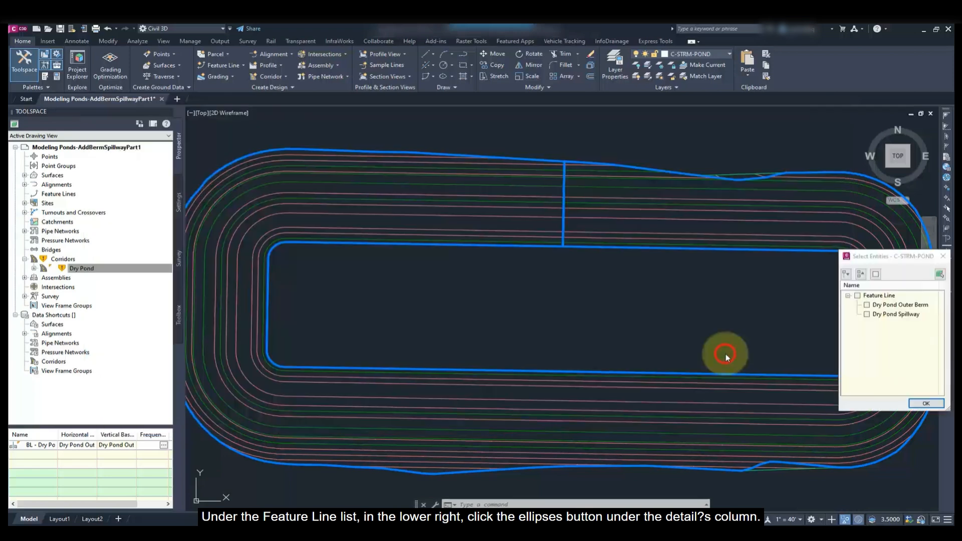
pyautogui.click(866, 314)
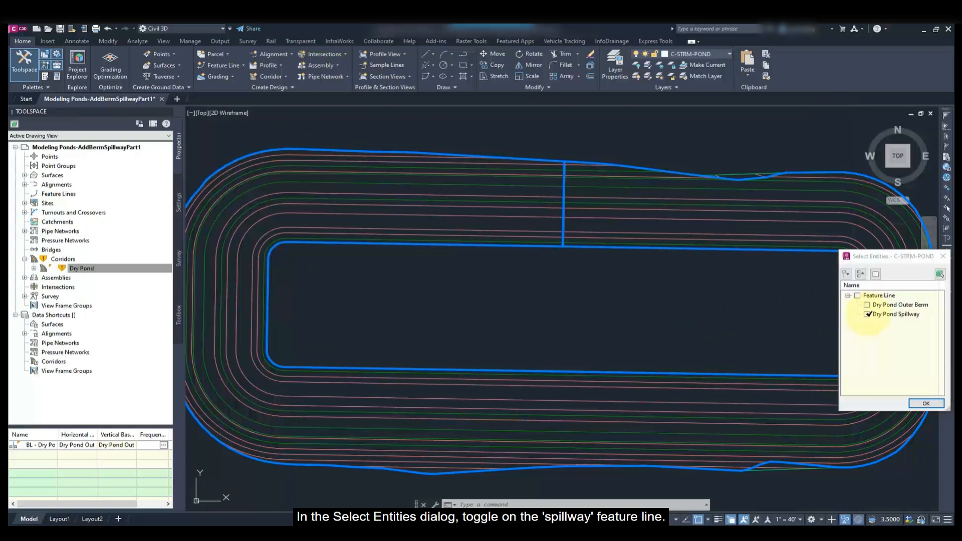
pyautogui.click(875, 314)
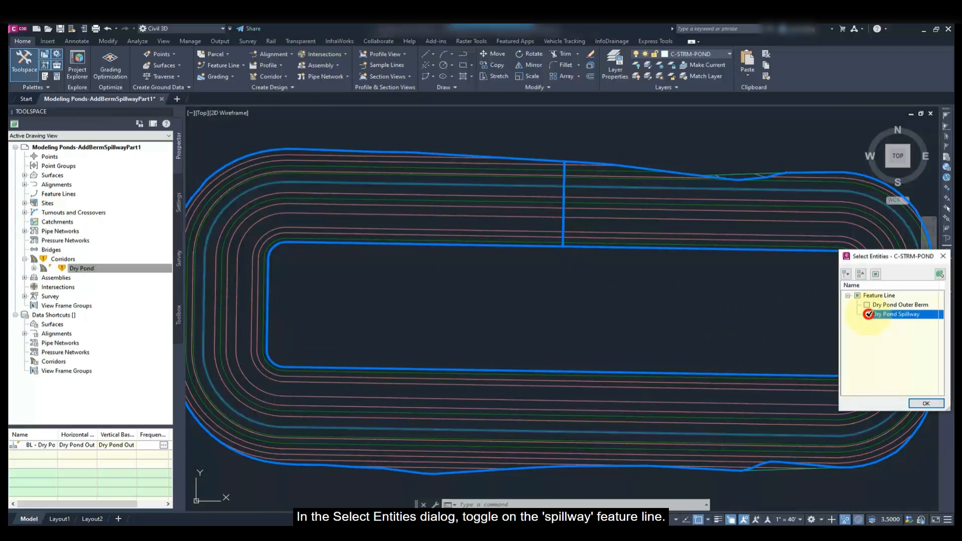
pyautogui.click(925, 403)
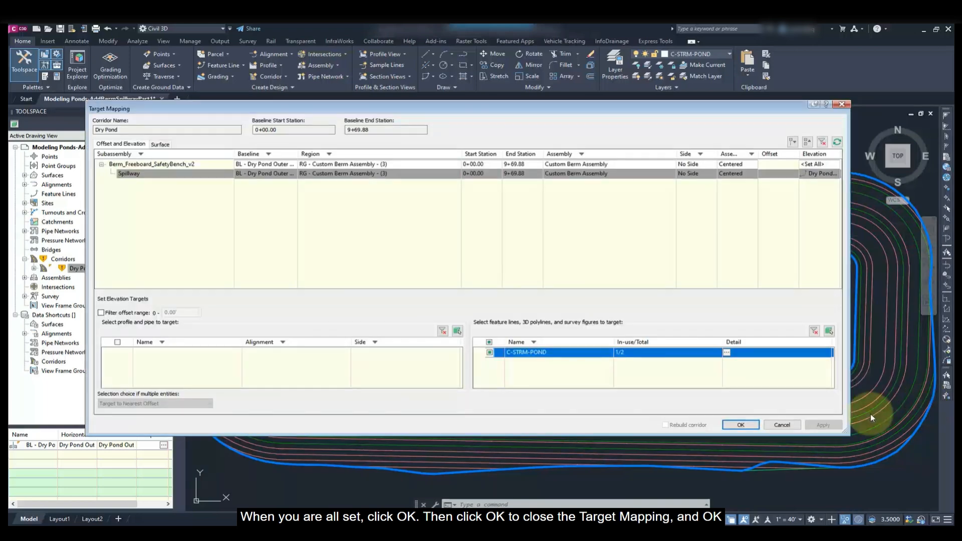
pyautogui.click(752, 425)
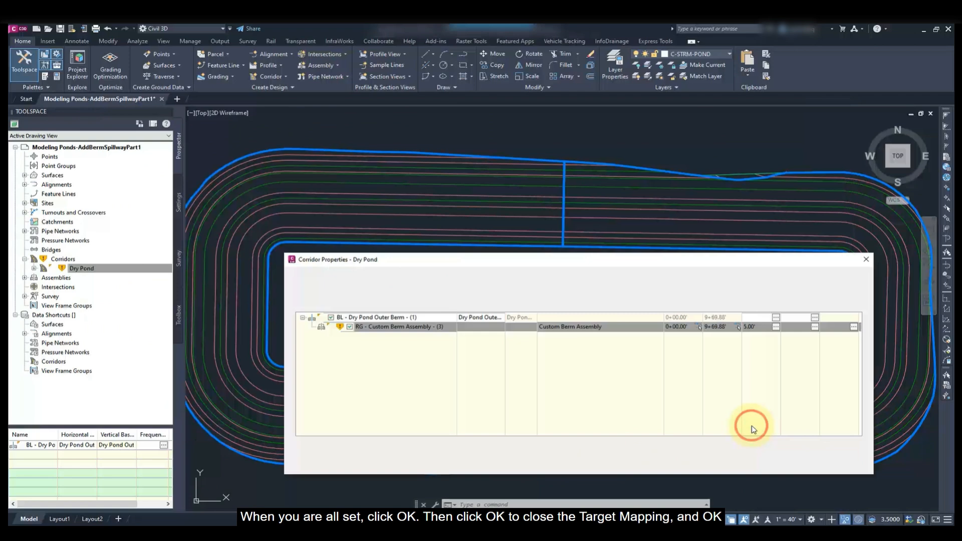
# Accept the Dry Pond corridor's property changes, rebuild the corridor, and close the Event Viewer.
pyautogui.click(728, 465)
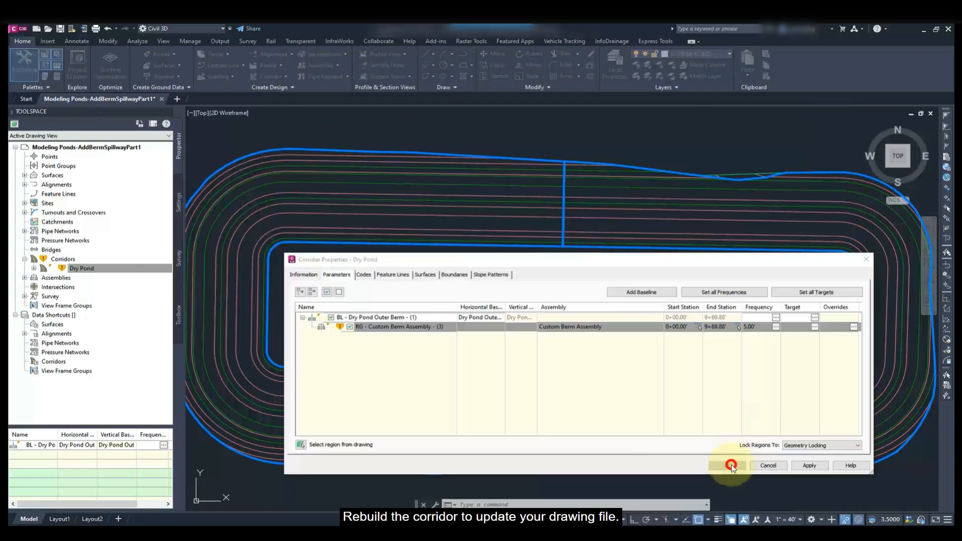
pyautogui.click(573, 262)
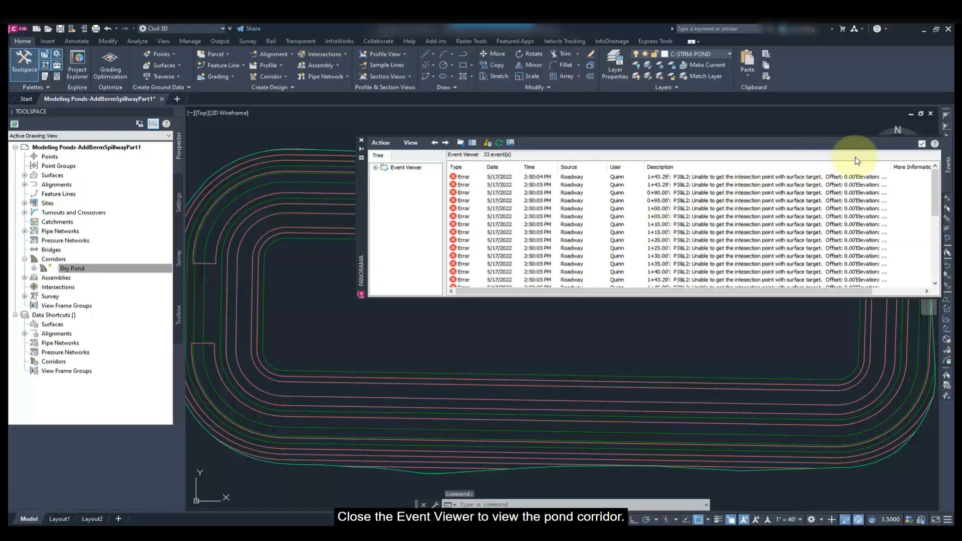
pyautogui.click(921, 144)
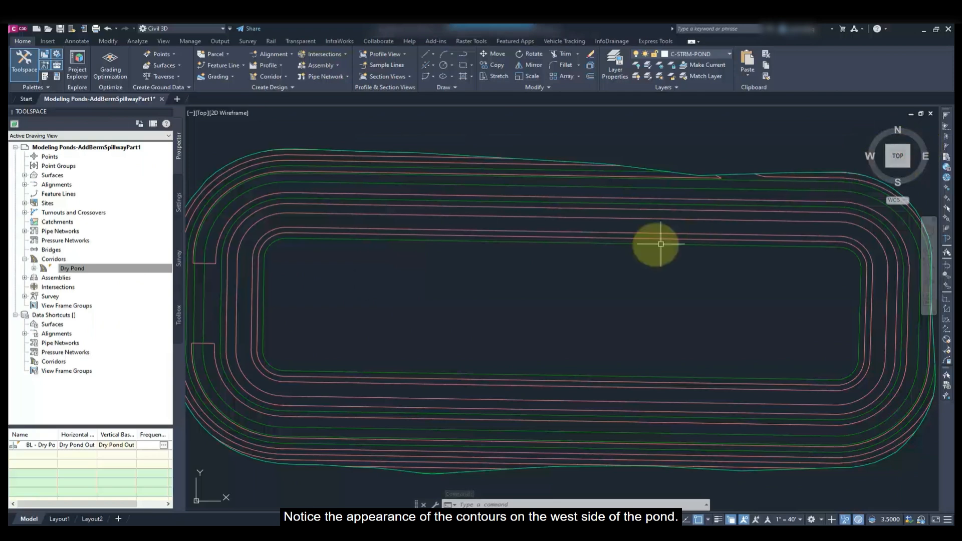
# Examine the Dry Pond TOP surface in the Object Viewer from a tilted 3D angle, focusing on the spillway at its west end.
pyautogui.scroll(-2, 616, 252)
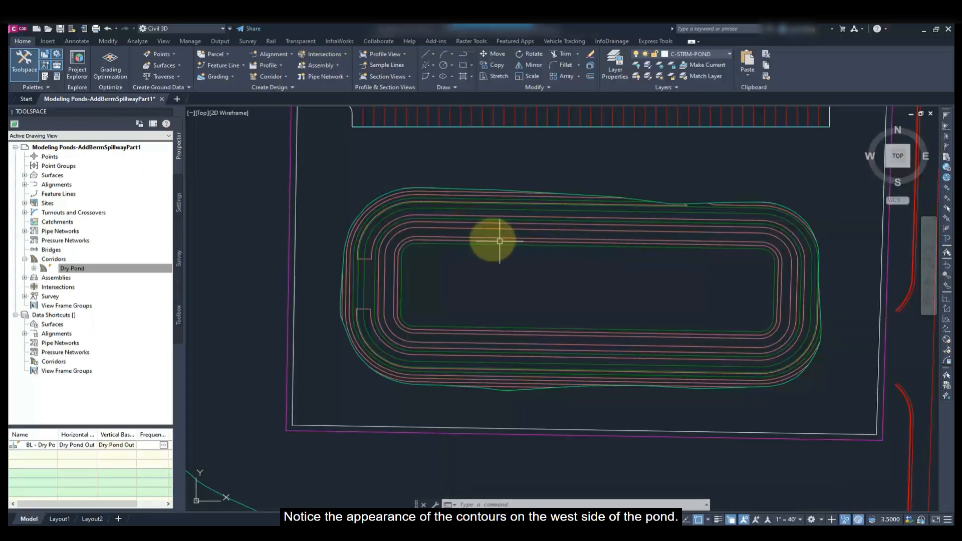
pyautogui.click(450, 227)
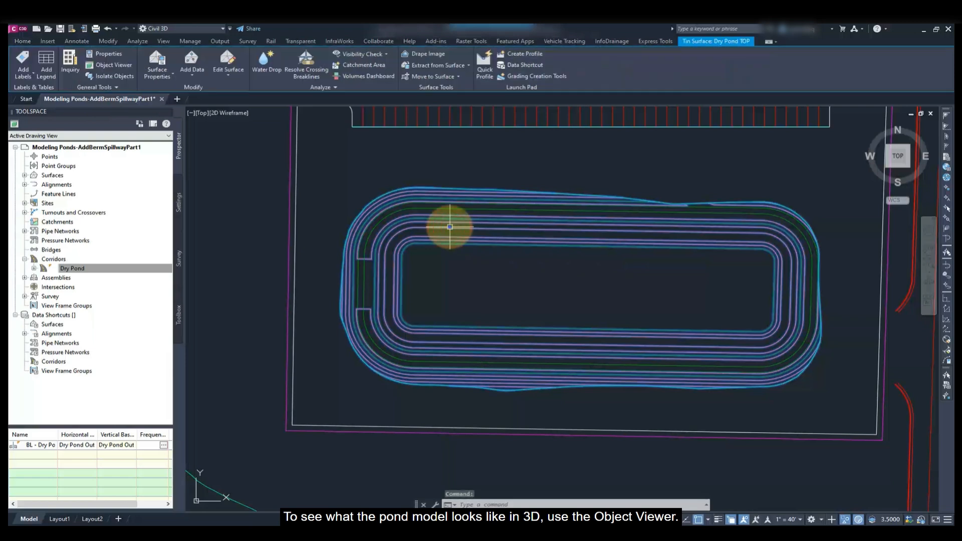
pyautogui.rightClick(450, 227)
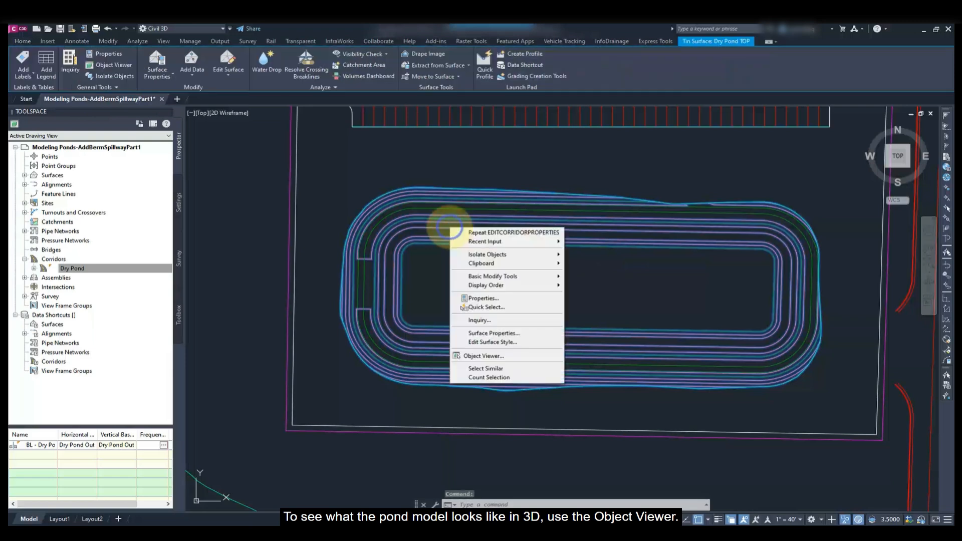
pyautogui.click(479, 356)
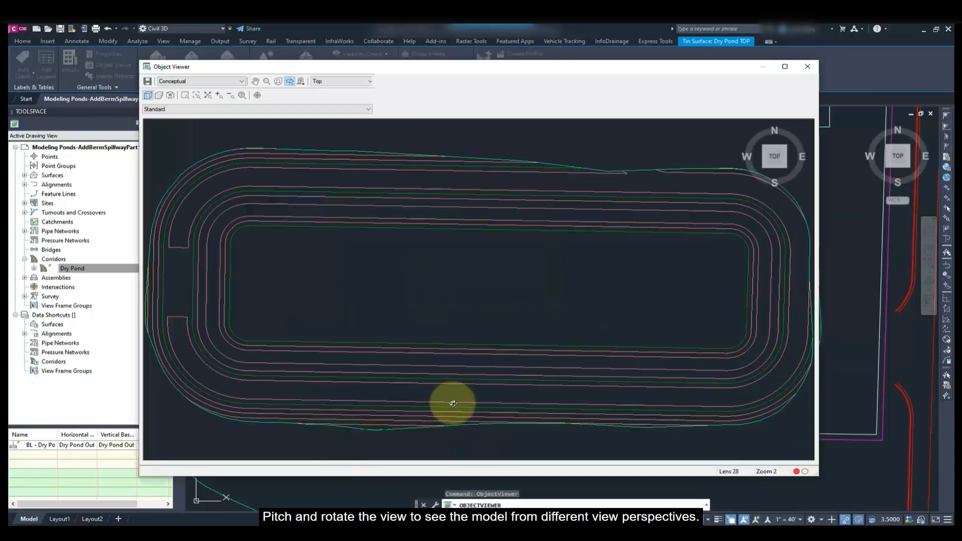
pyautogui.click(762, 167)
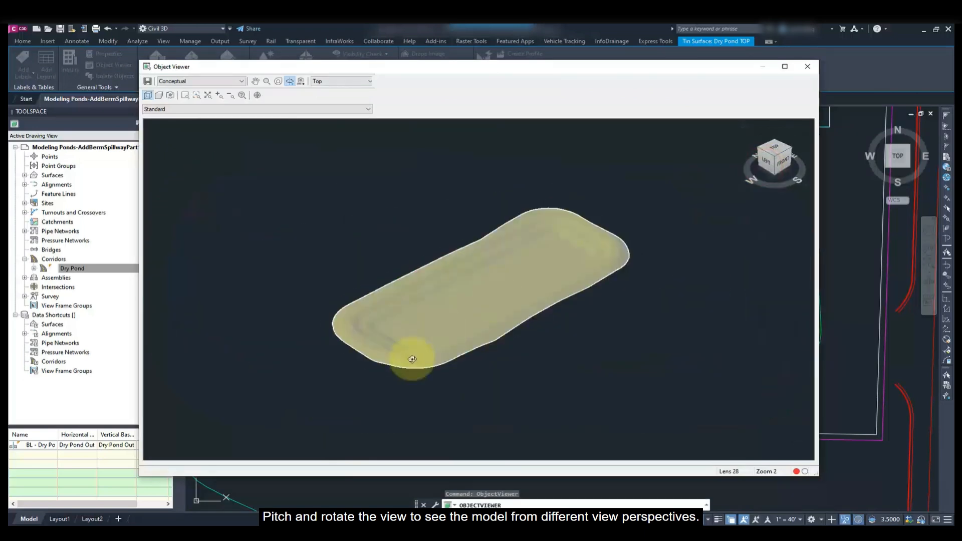
pyautogui.scroll(5, 404, 371)
pyautogui.moveTo(404, 372); pyautogui.dragTo(597, 250, button='middle')
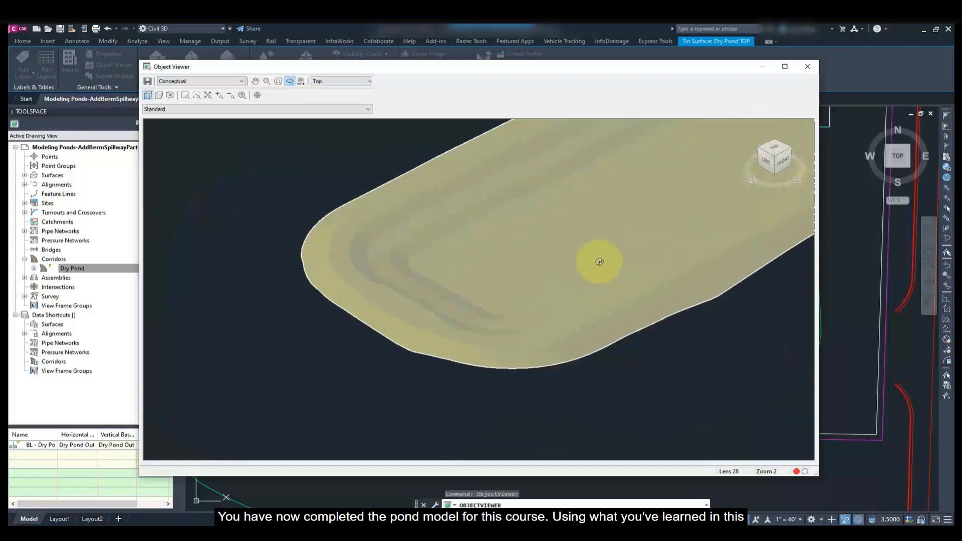